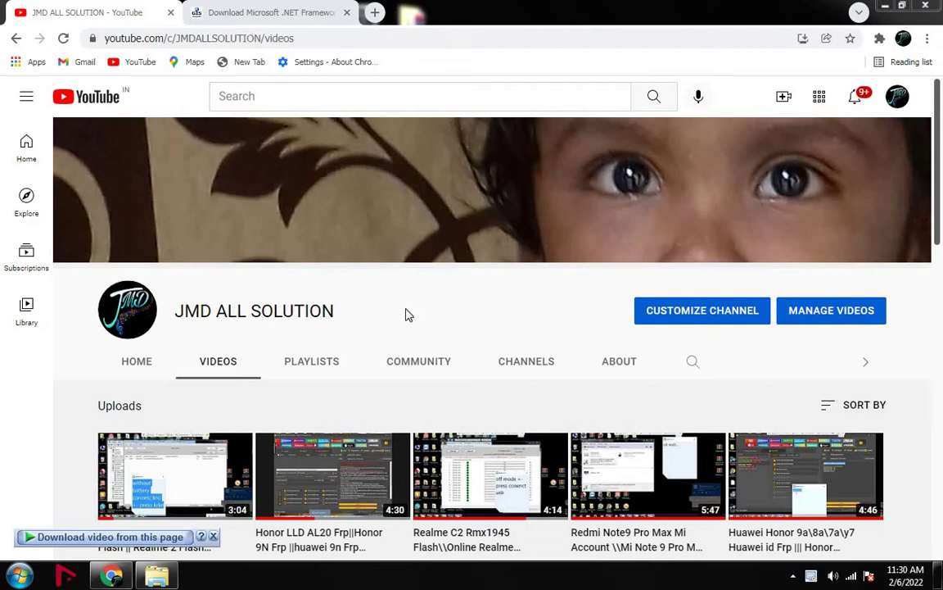
Minimize the browser, open Local Disk (D:) from the desktop, and move its restored window clear of the desktop icons
left_click(886, 6)
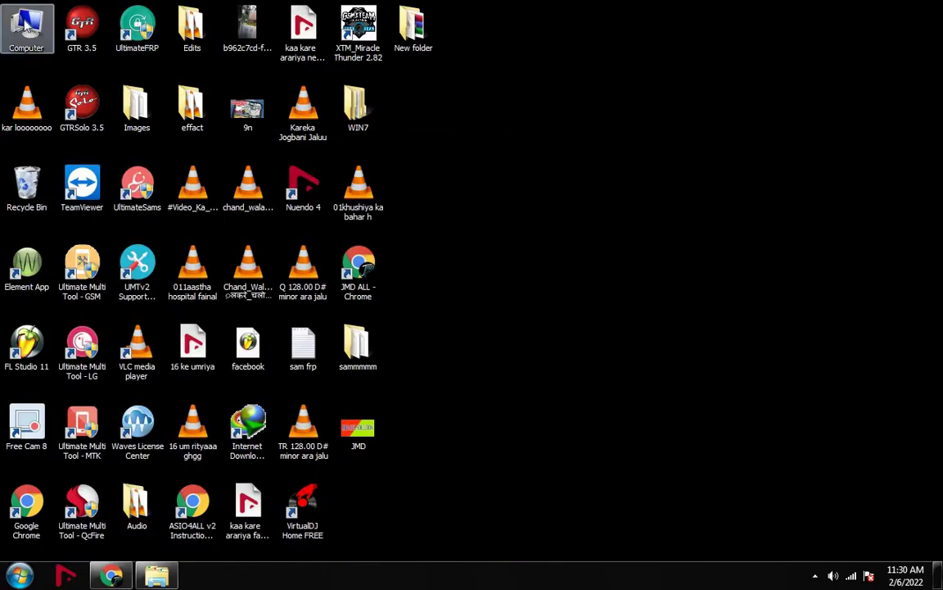
double_click(27, 22)
double_click(491, 174)
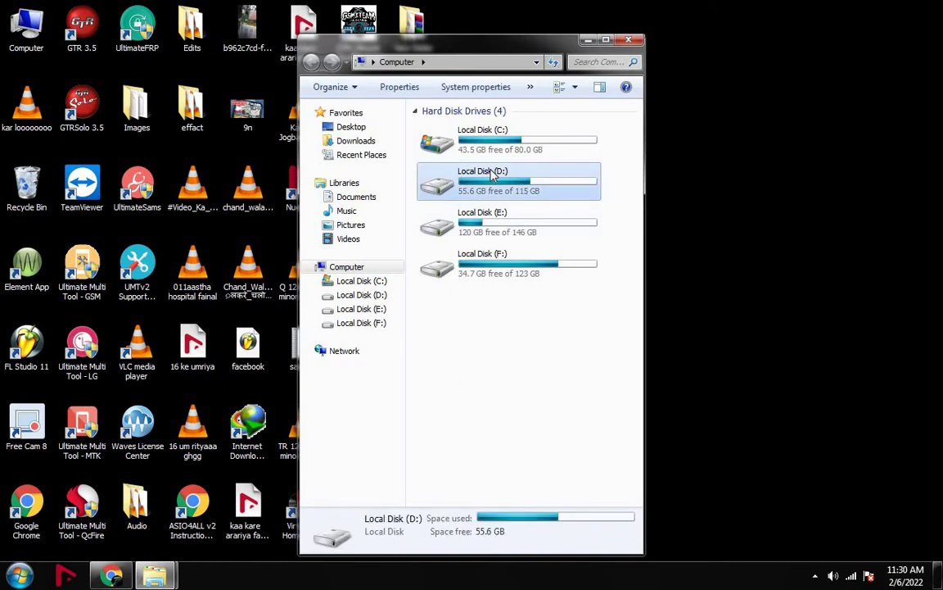
double_click(499, 42)
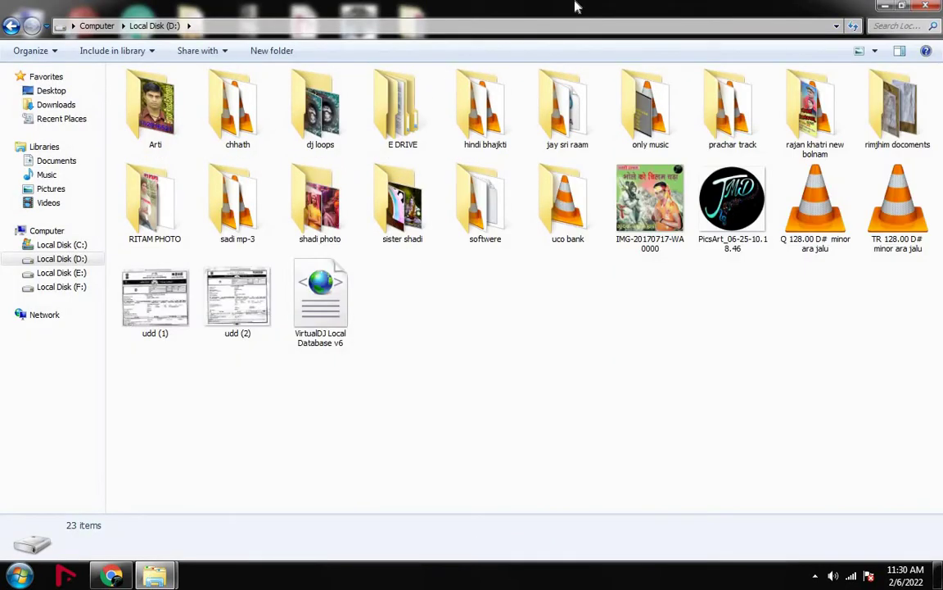
double_click(575, 5)
left_click_drag(483, 49, 652, 41)
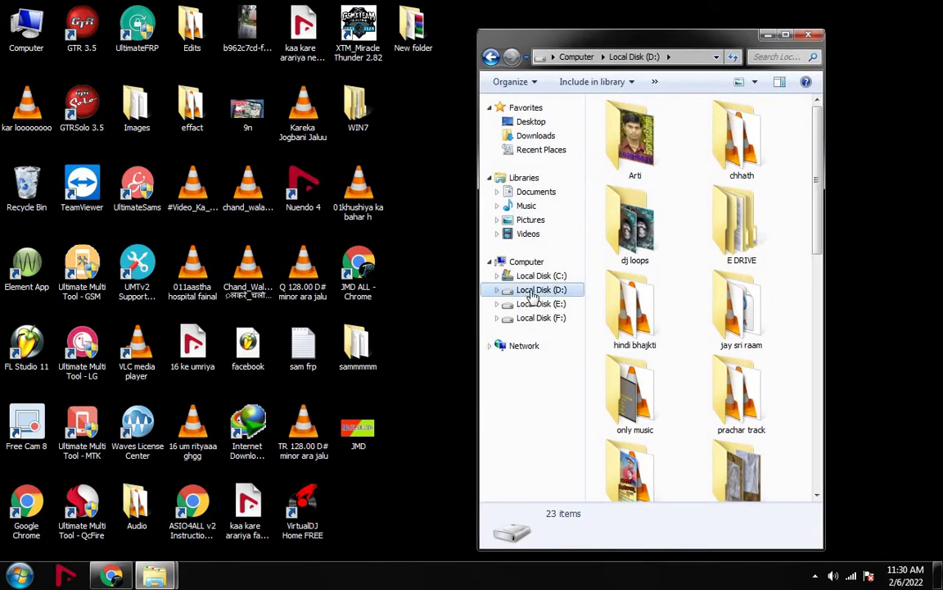
Open the QFLASH-F320B folder on Local Disk (F:), inside jio phone file, f320b, the LYF-F320B firmware folder and its Qflash_v9.1.7 folder
left_click(551, 322)
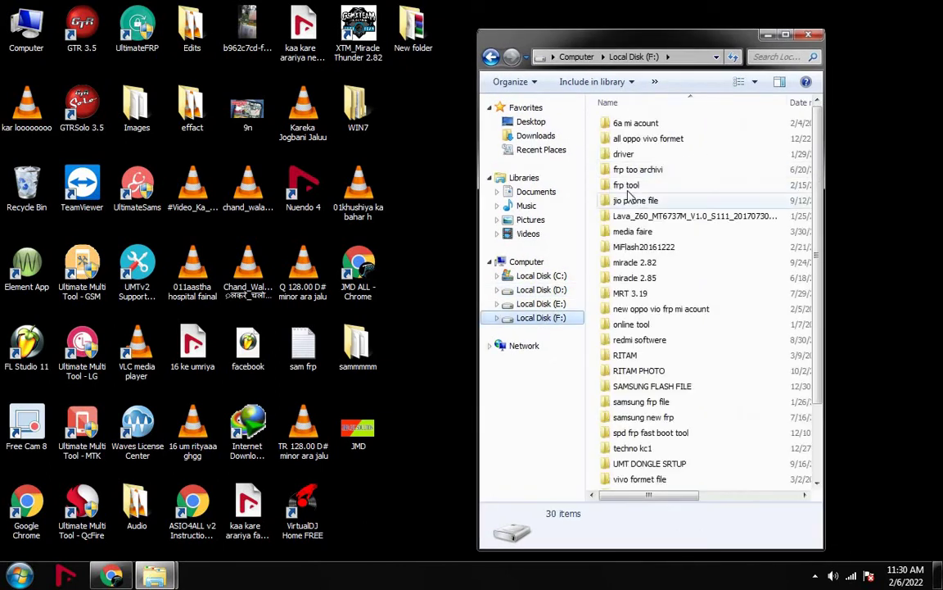
double_click(626, 207)
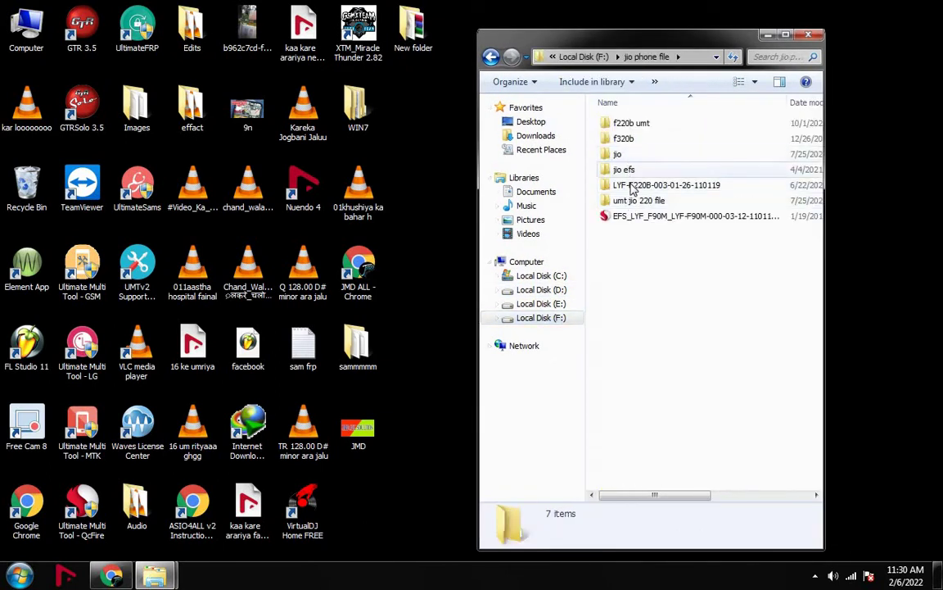
left_click(623, 140)
double_click(623, 140)
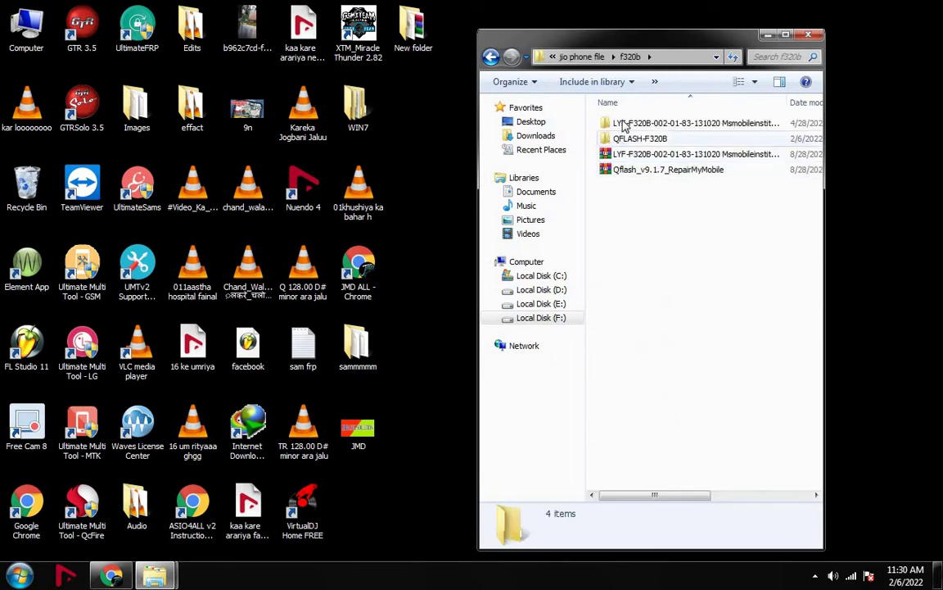
double_click(625, 123)
double_click(649, 138)
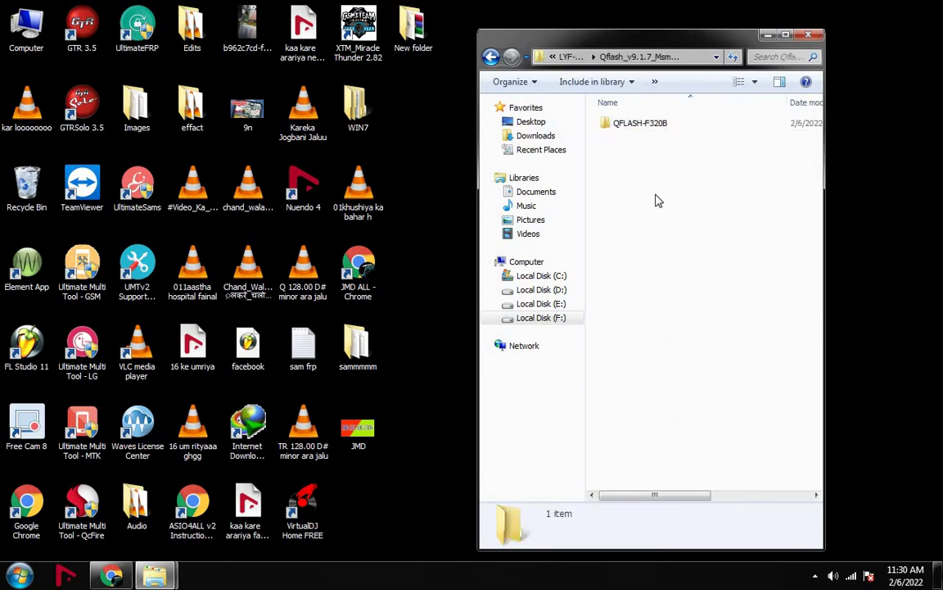
double_click(627, 123)
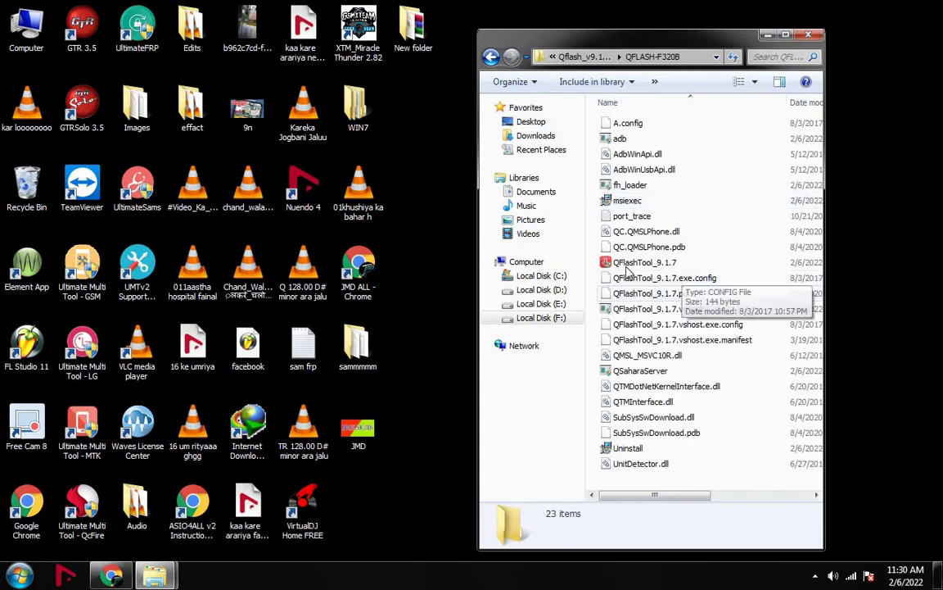
Try to run QFlashTool_9.1.7 as administrator, then close the folder window
right_click(628, 263)
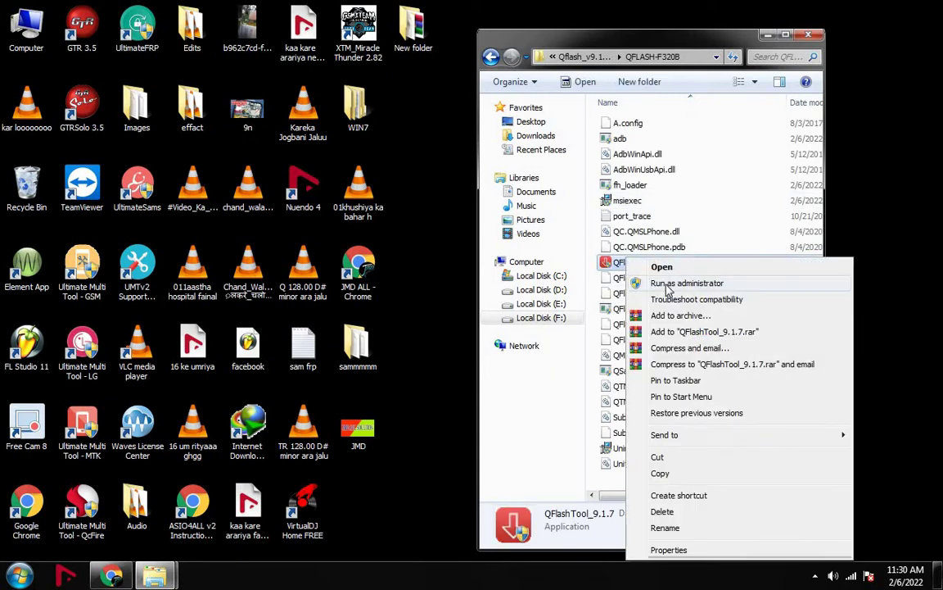
left_click(655, 284)
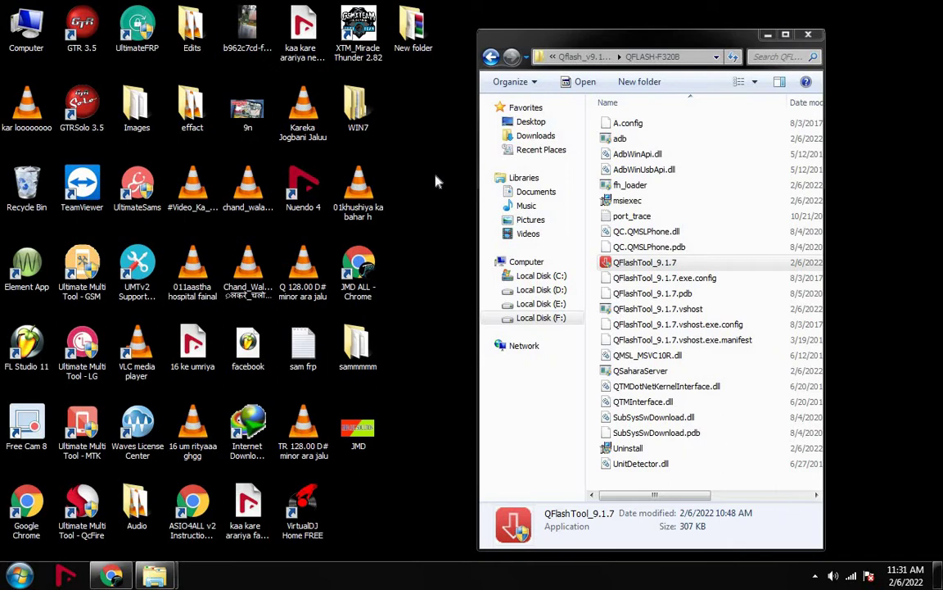
left_click(814, 37)
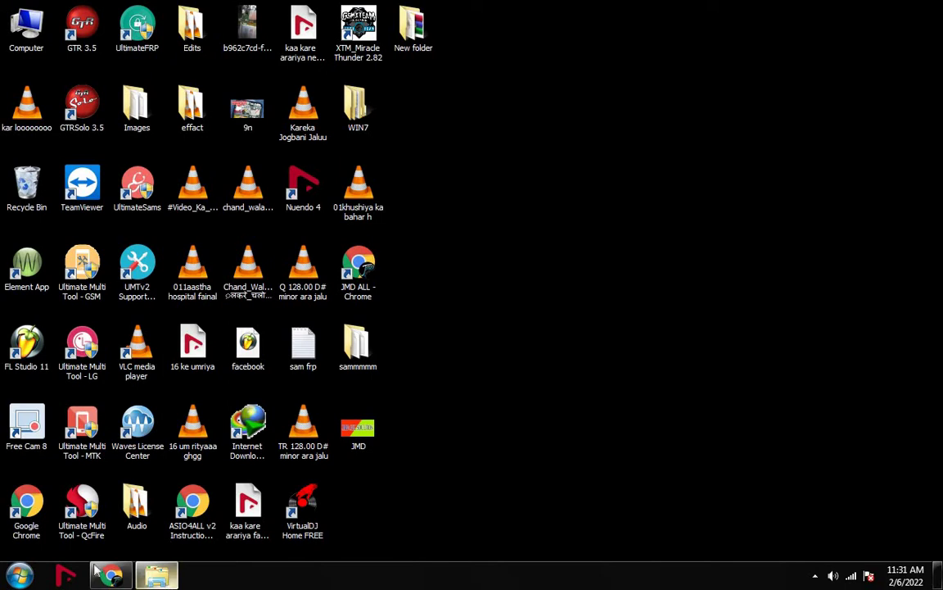
Switch to Chrome and open the Microsoft .NET Framework 4.0 all packages Offline installer article from the Week Trending list on gisenglish.geojamal.com
left_click(113, 577)
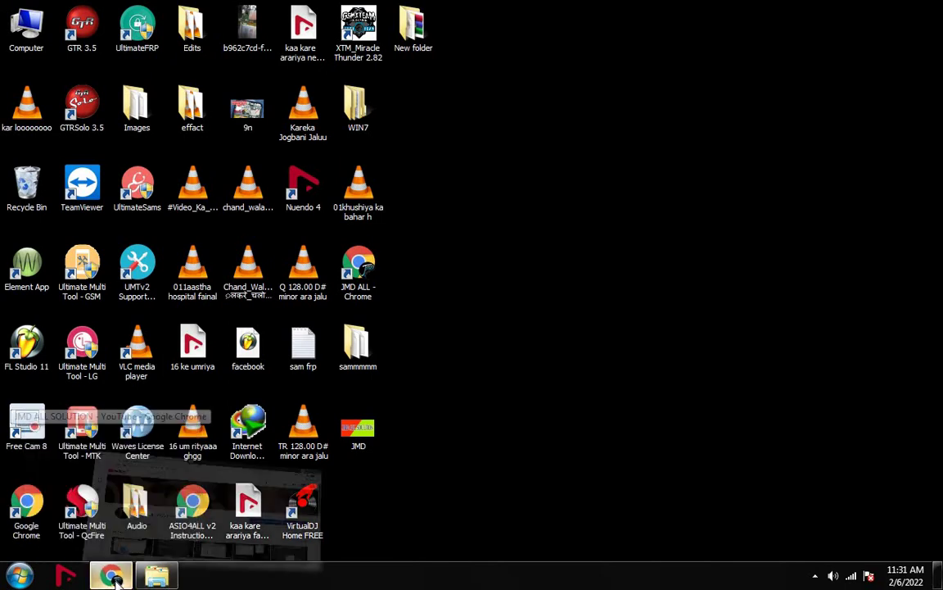
left_click(262, 15)
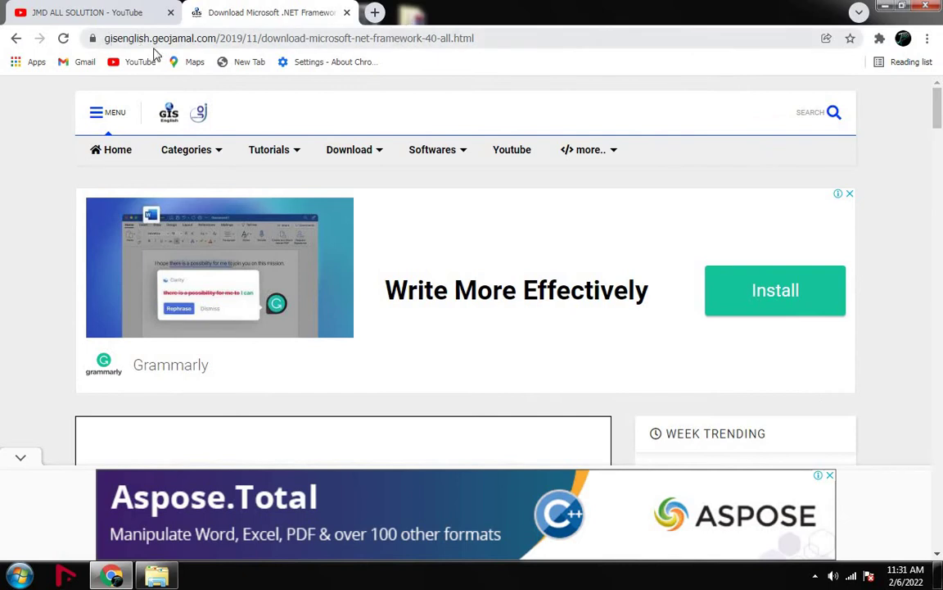
left_click(180, 149)
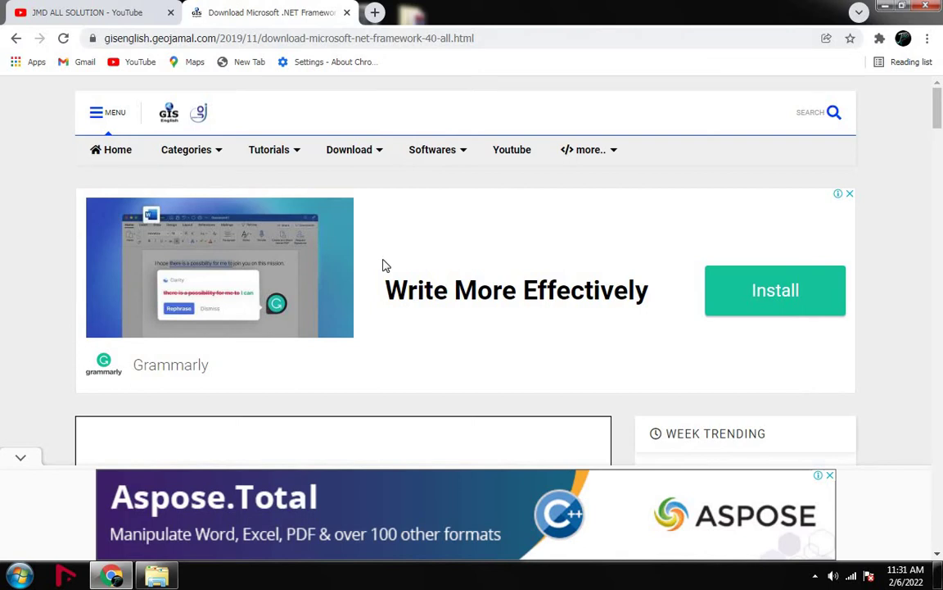
scroll(456, 255, "down", 4)
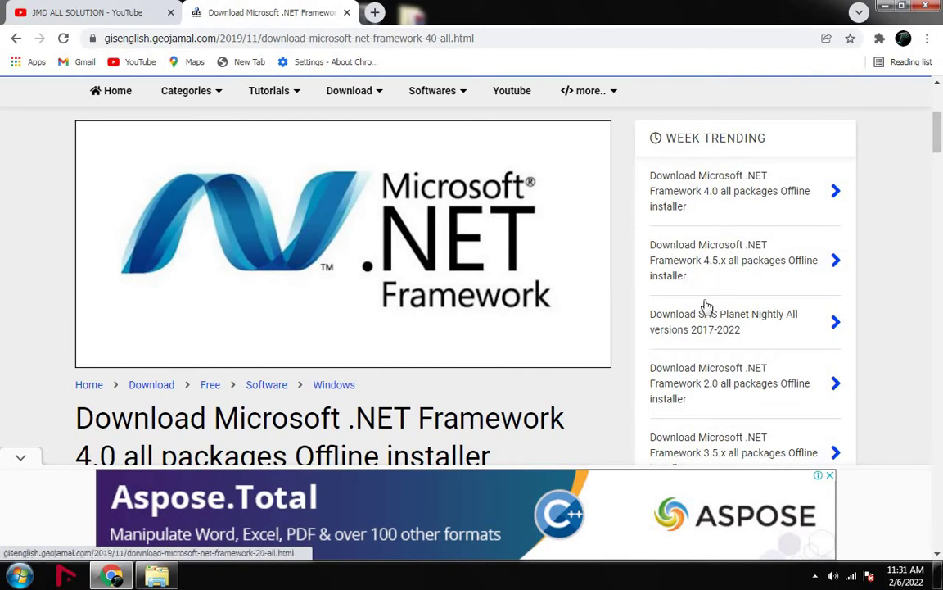
scroll(718, 340, "down", 1)
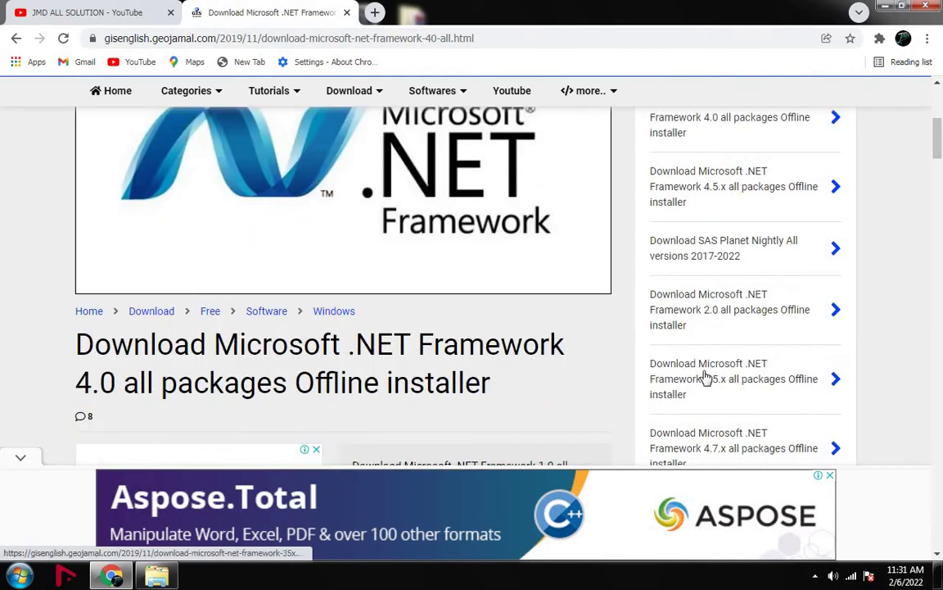
scroll(707, 368, "down", 1)
scroll(709, 371, "up", 2)
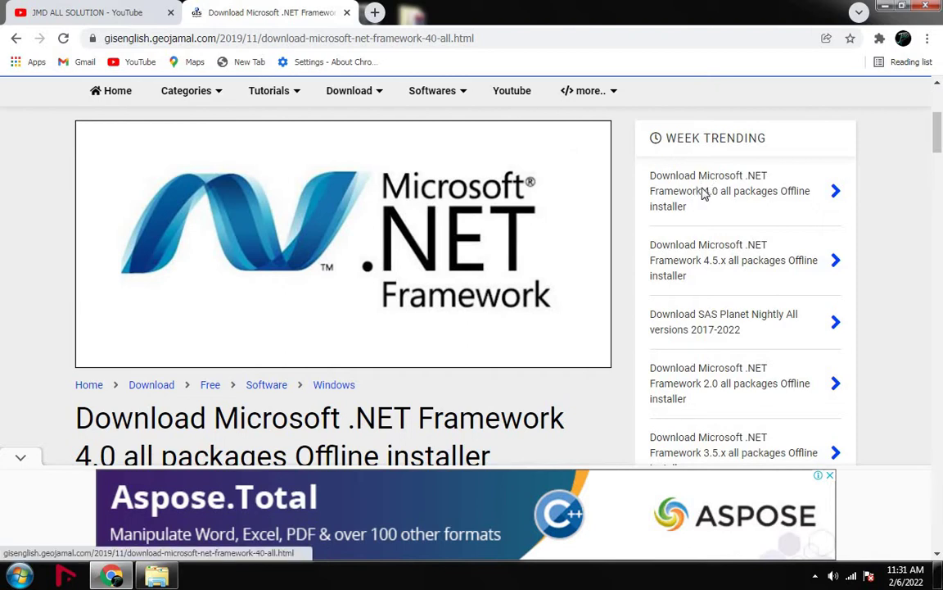
left_click(703, 193)
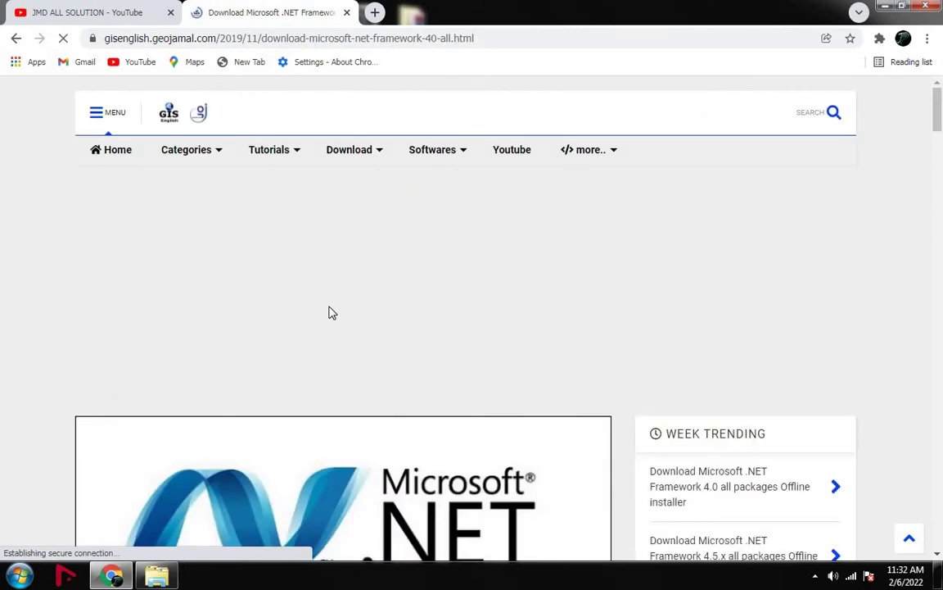
Locate the Microsoft .NET Framework 4.0 offline installer download link in the article, then minimize the browser
scroll(328, 311, "down", 6)
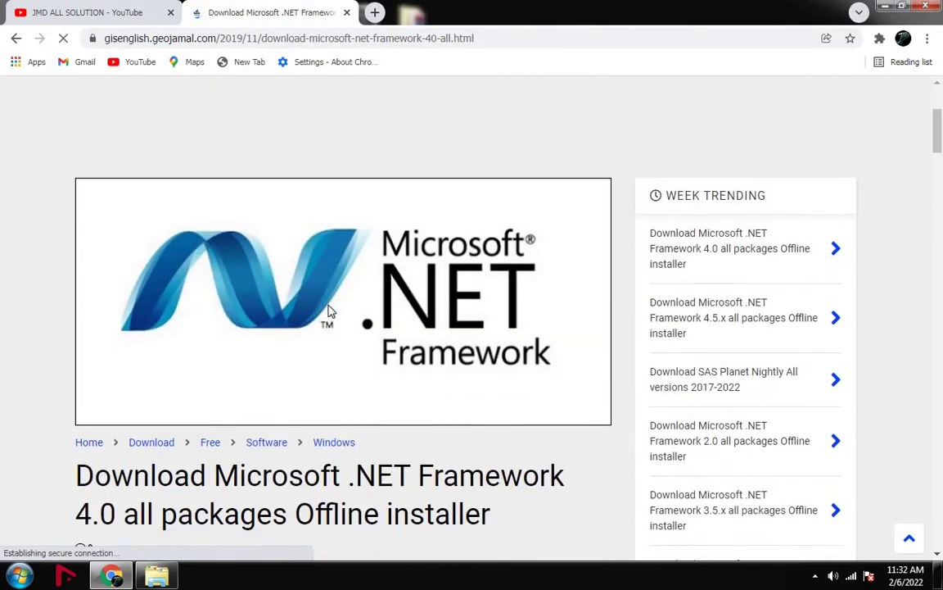
scroll(328, 311, "down", 7)
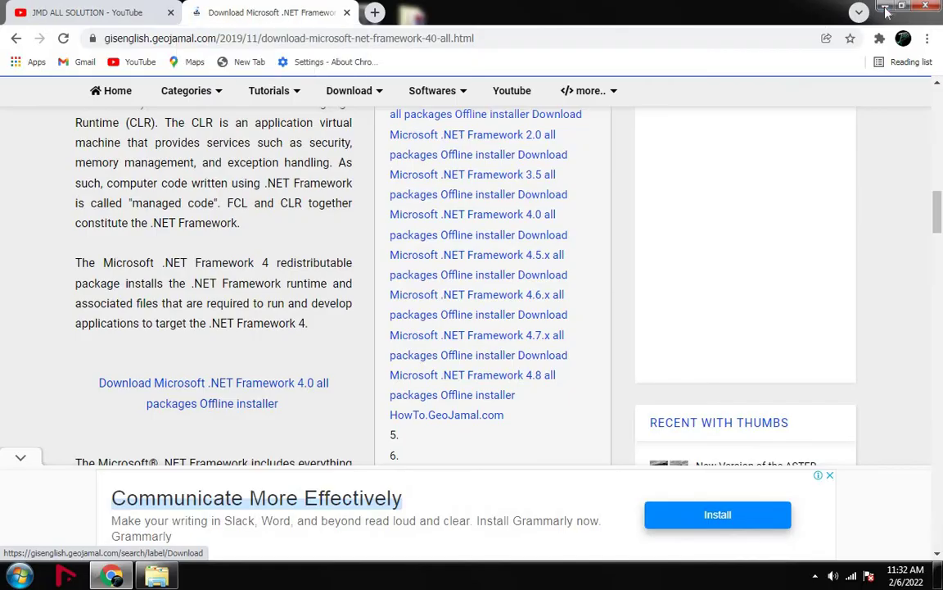
left_click(885, 4)
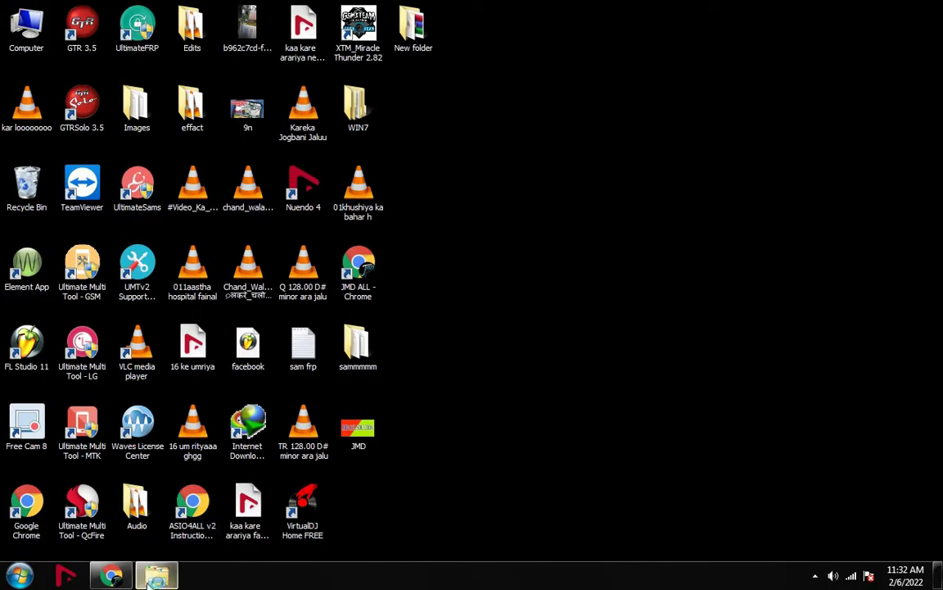
Launch the Standalone Installer for Server Core from the extracted Microsoft .NET Framework 4.0 all packages folder in the Compressed downloads
left_click(156, 575)
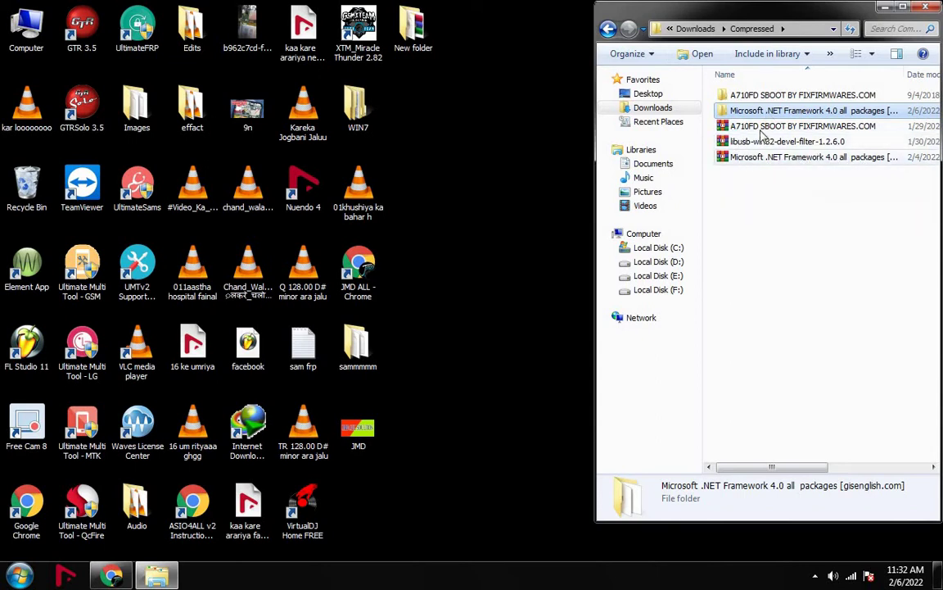
double_click(769, 114)
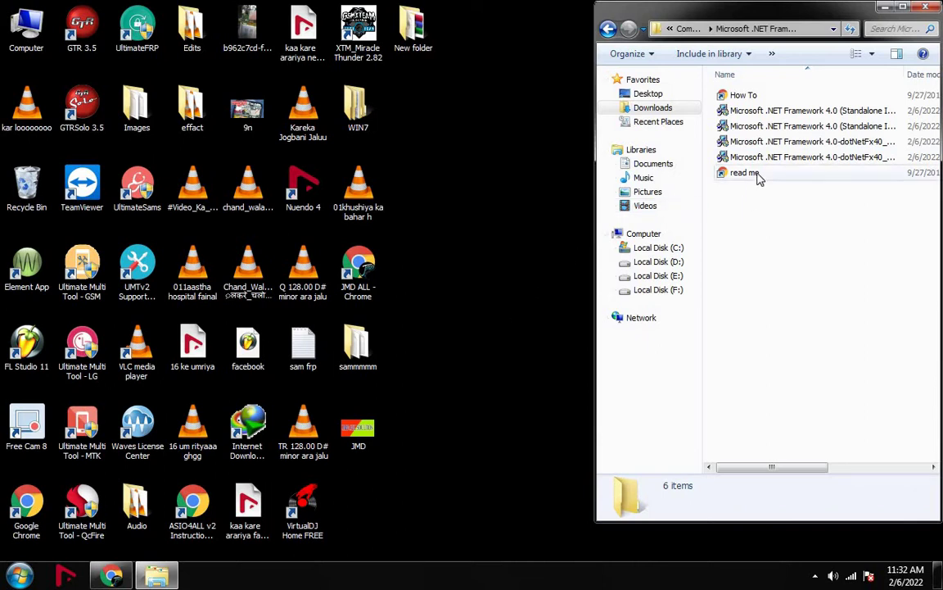
double_click(746, 113)
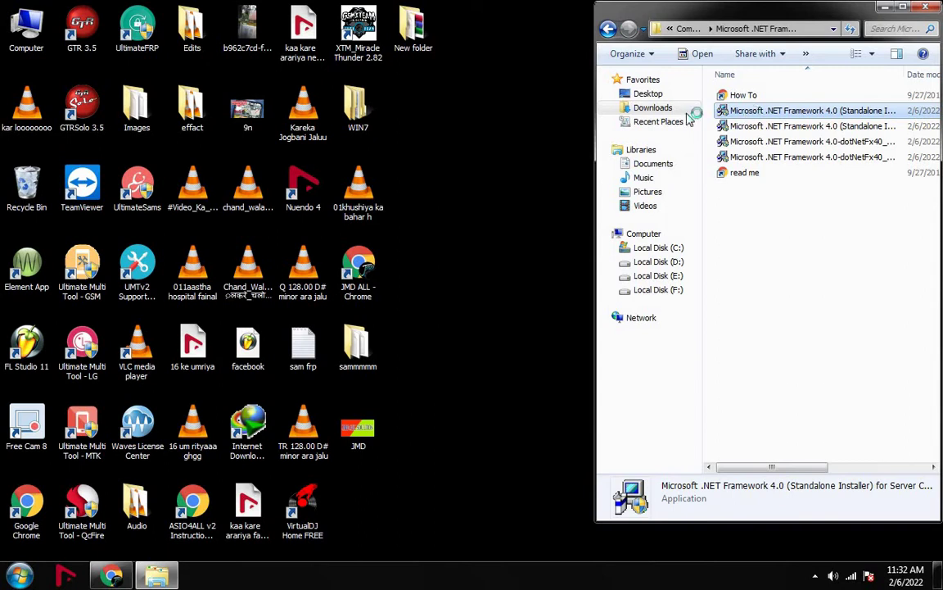
right_click(454, 104)
left_click(490, 142)
right_click(460, 117)
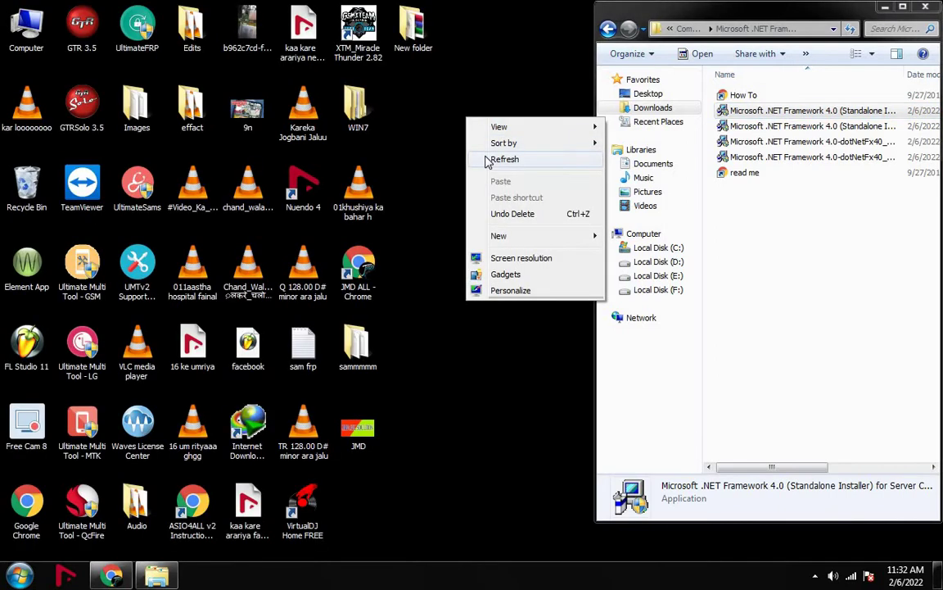
left_click(486, 156)
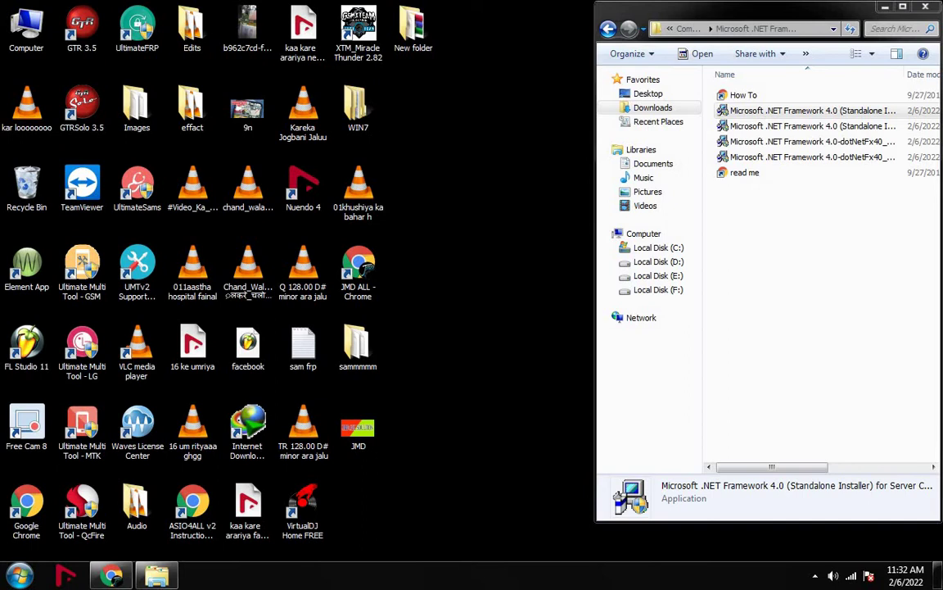
right_click(492, 127)
left_click(510, 157)
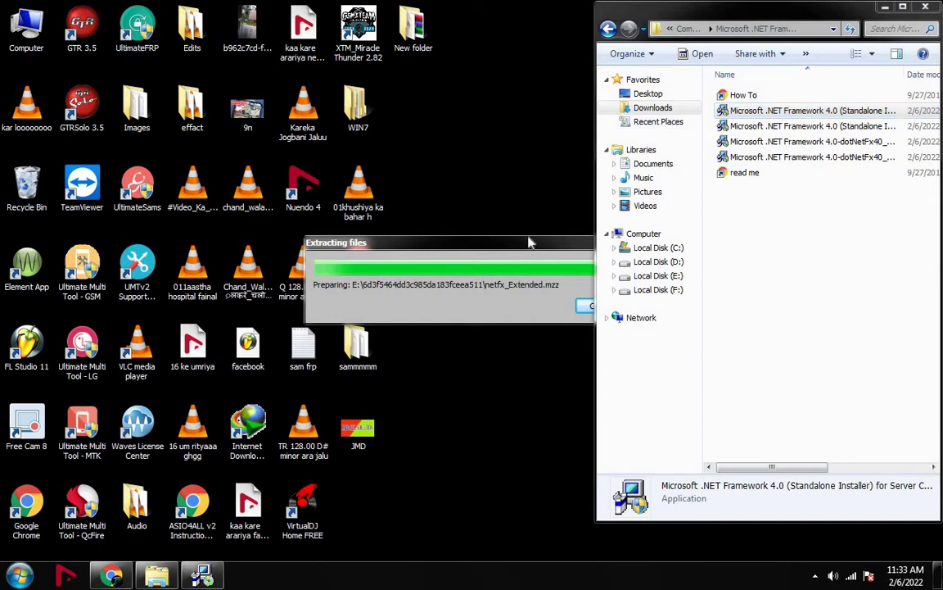
Close the .NET Framework 4 Setup dialog and run the second Standalone Installer, answering the compatibility assistant with Reinstall using recommended settings
left_click(501, 246)
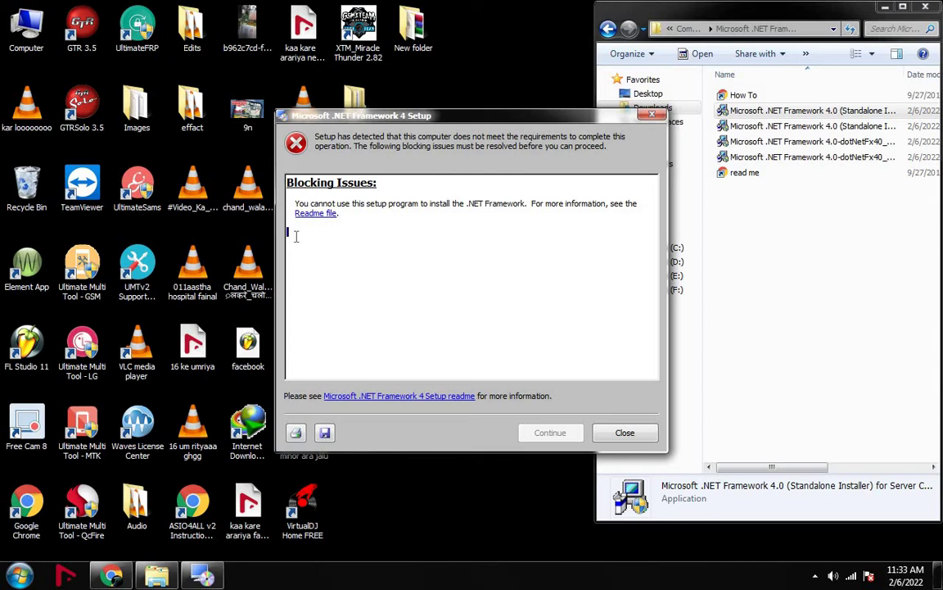
left_click(629, 431)
left_click(742, 126)
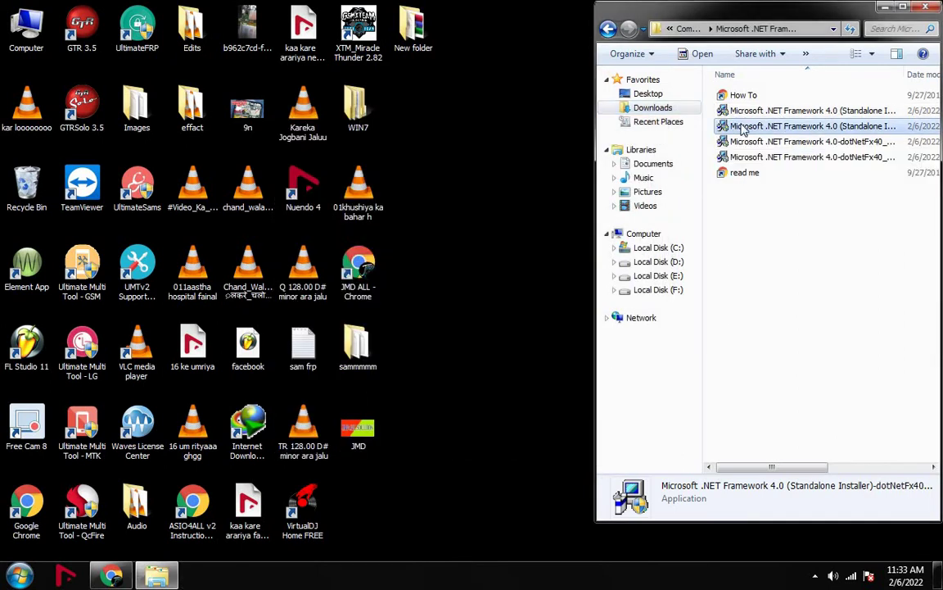
right_click(742, 127)
left_click(627, 151)
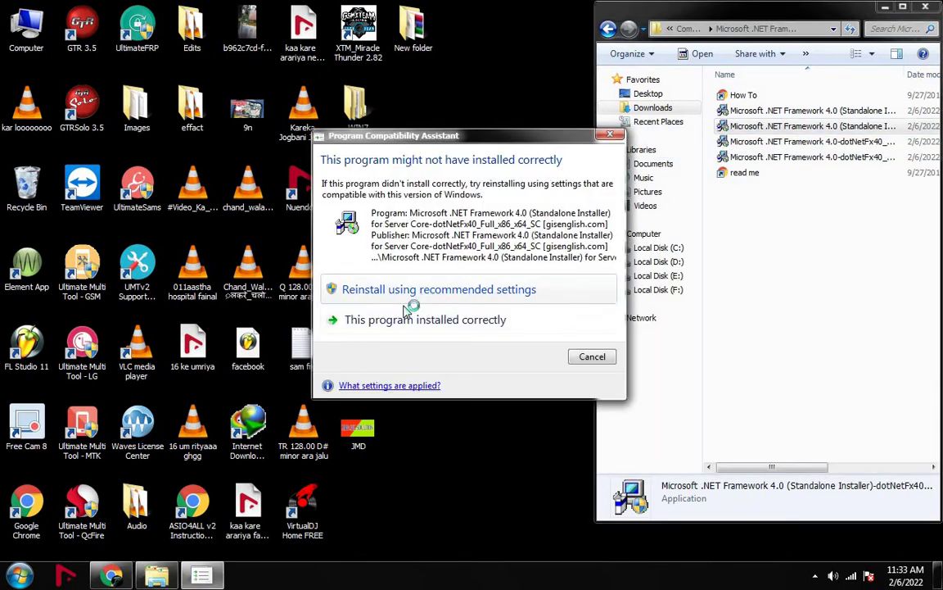
left_click(414, 303)
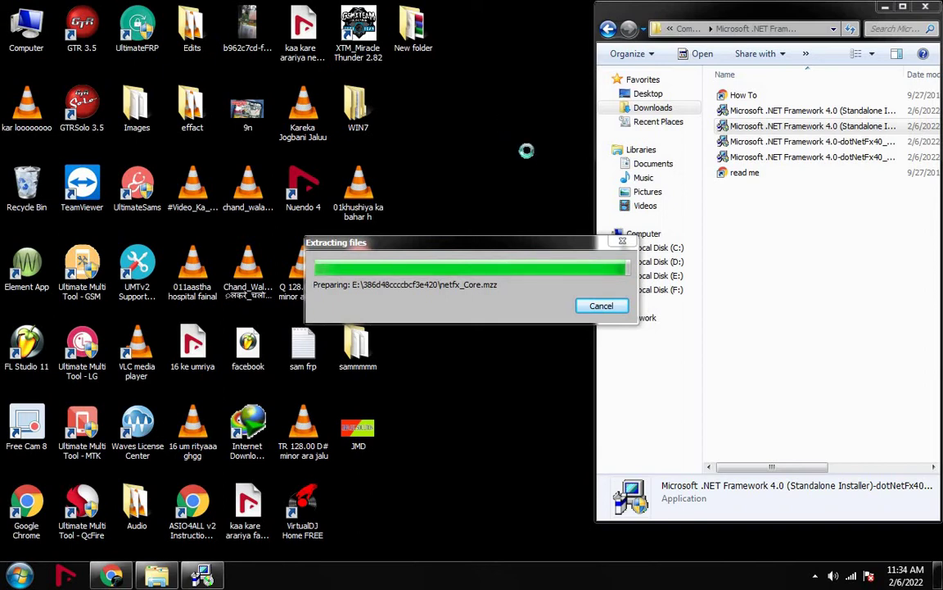
right_click(528, 119)
left_click(530, 159)
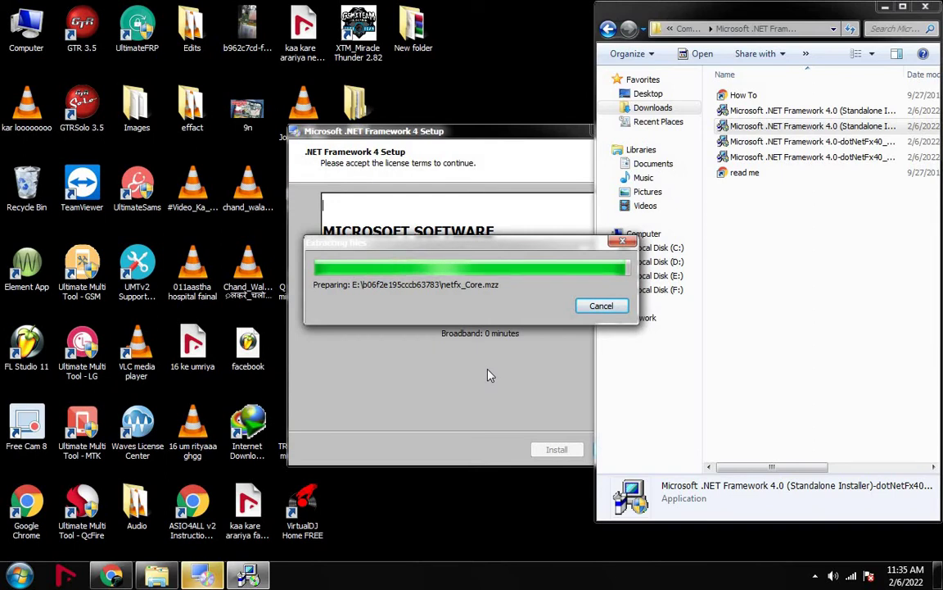
Cancel the extra file extraction running over the .NET Framework 4 Setup and confirm the cancellation
left_click(602, 307)
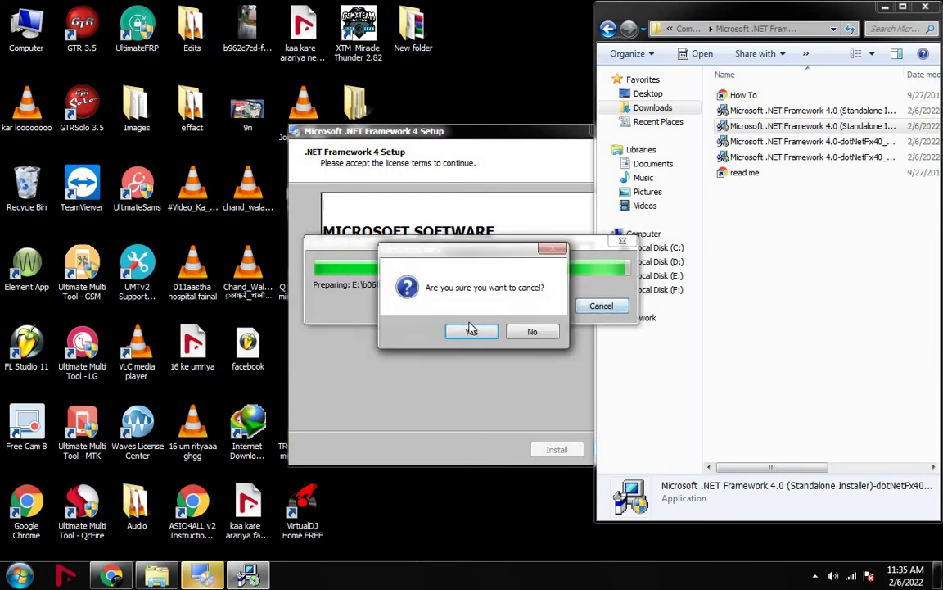
left_click(468, 333)
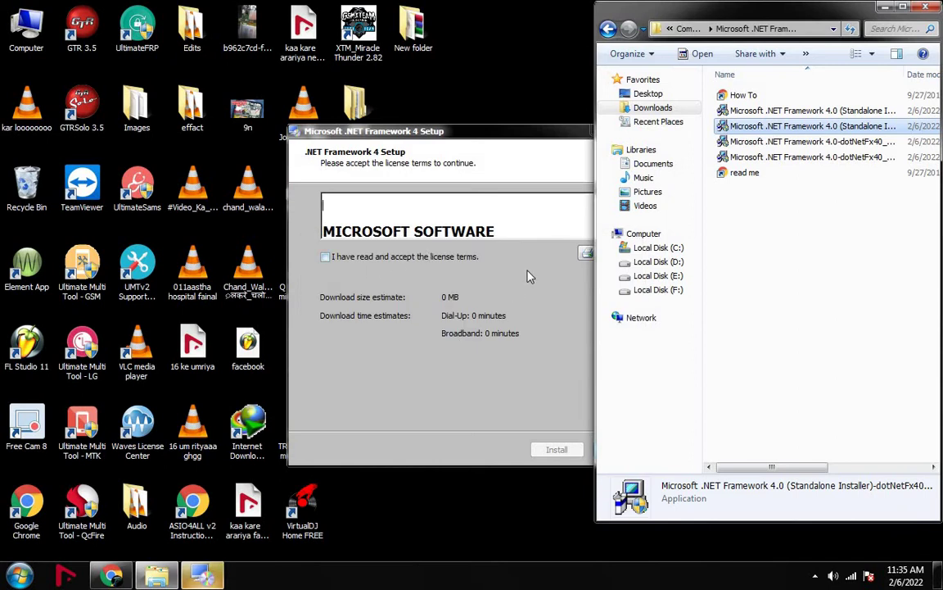
Accept the .NET Framework 4 license terms, run the installation, and finish the setup once it is done
left_click(367, 256)
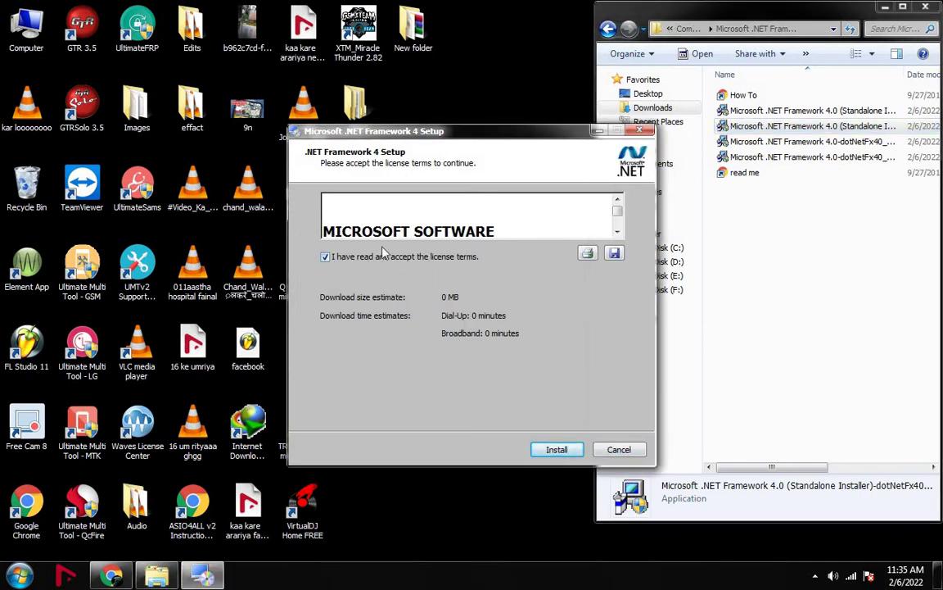
left_click(556, 451)
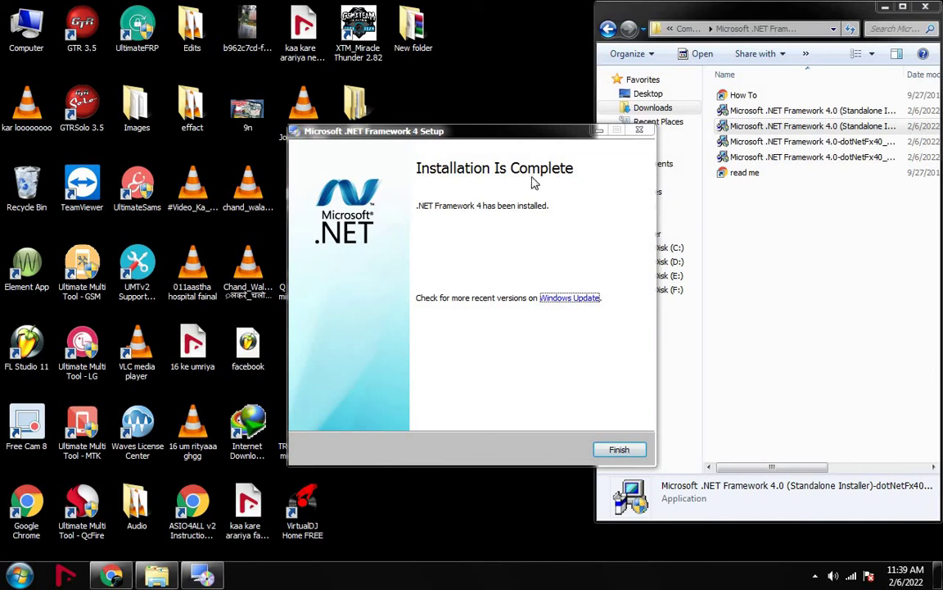
left_click(619, 451)
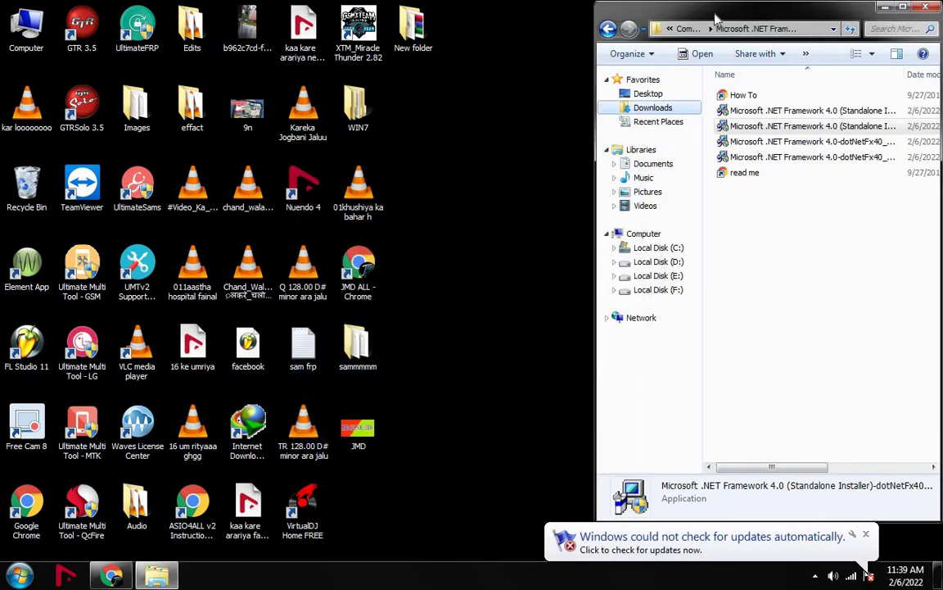
left_click_drag(714, 17, 600, 18)
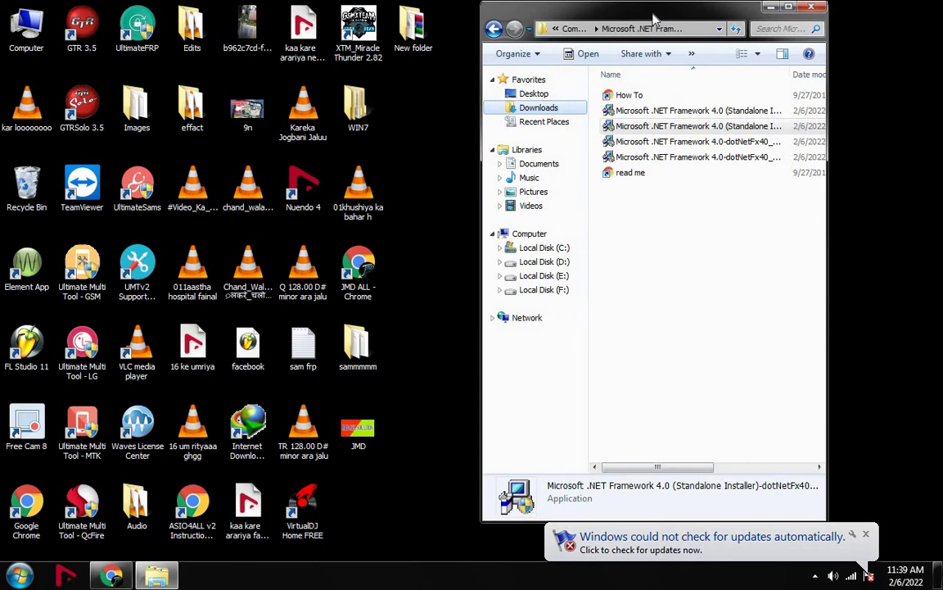
left_click(554, 292)
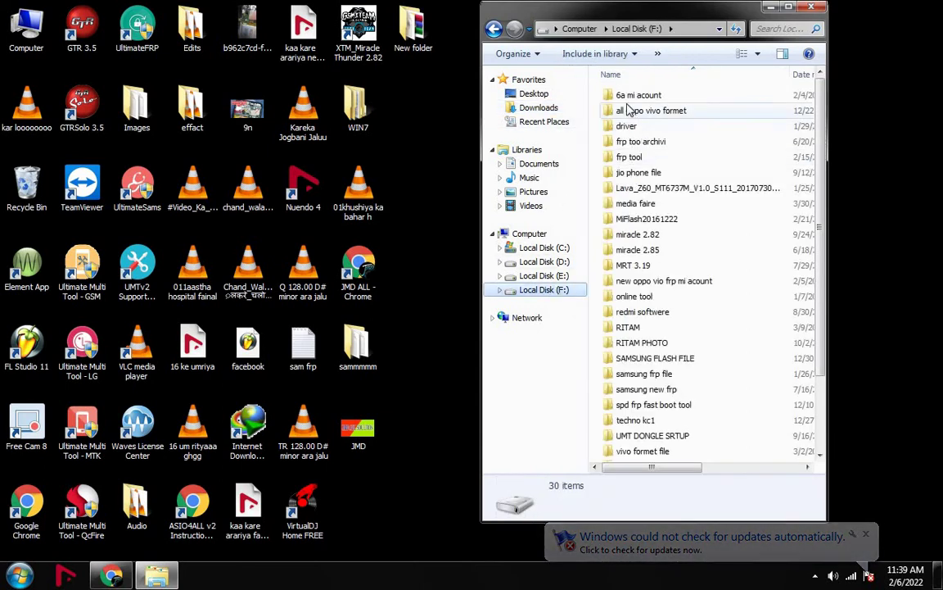
double_click(628, 172)
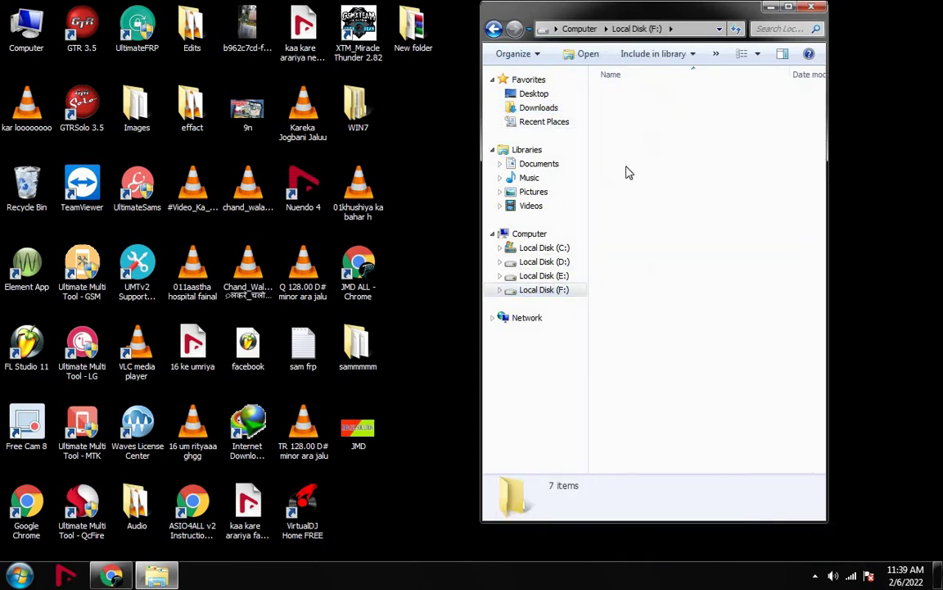
double_click(622, 109)
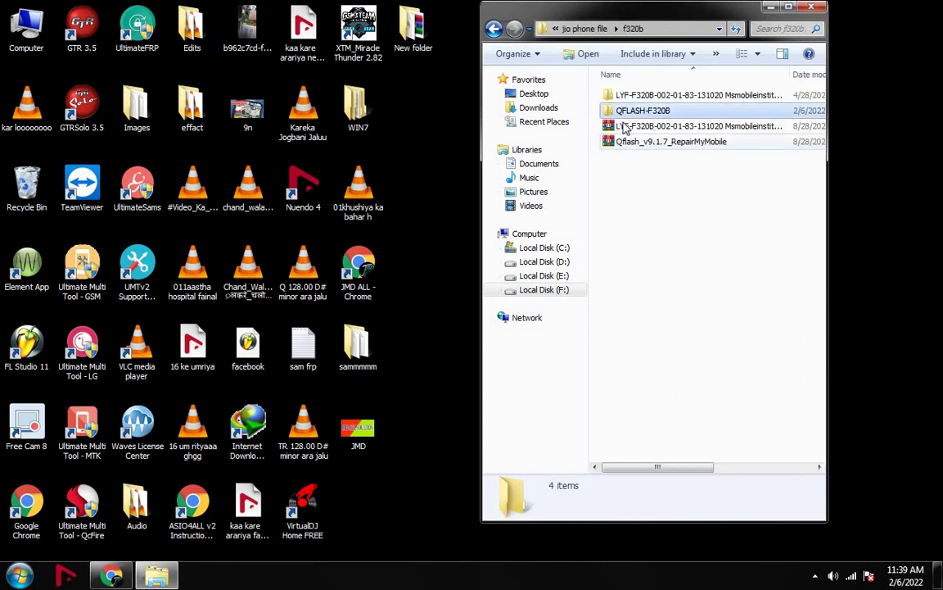
left_click(629, 111)
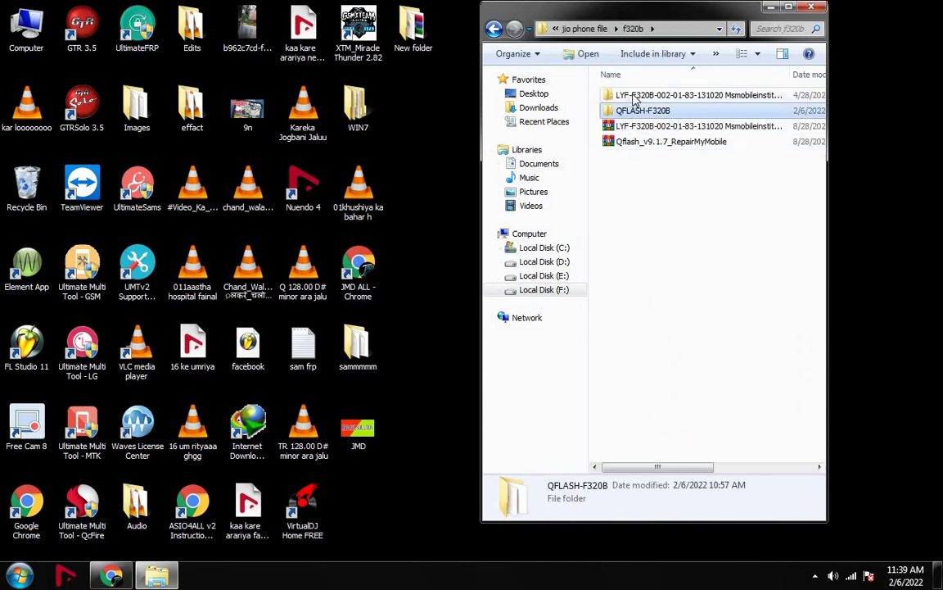
double_click(634, 96)
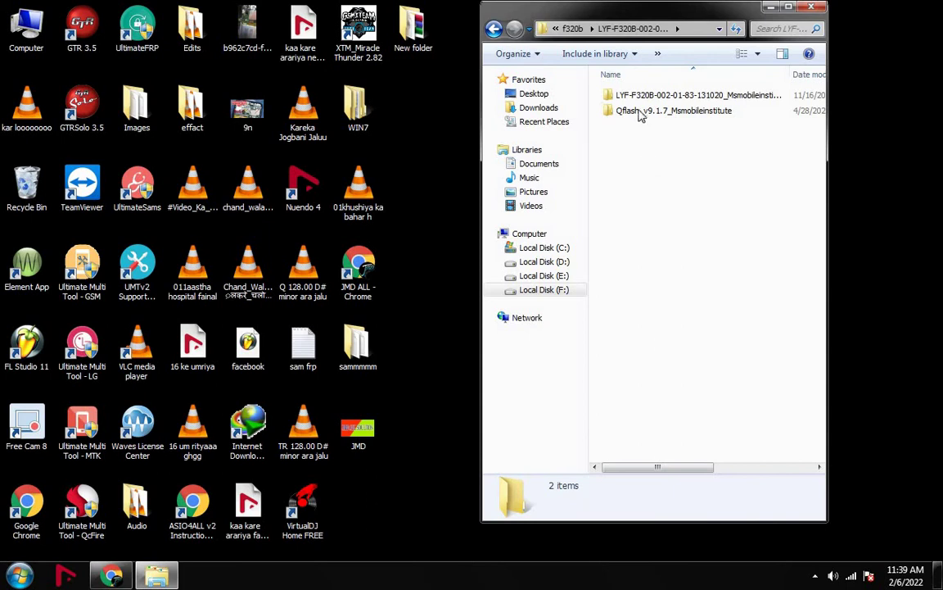
double_click(627, 112)
left_click(633, 99)
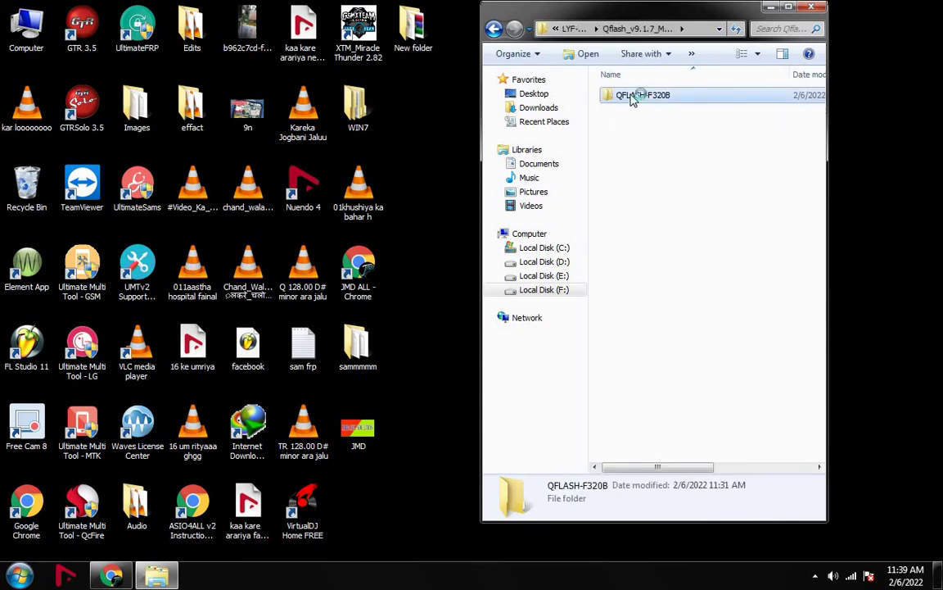
double_click(632, 97)
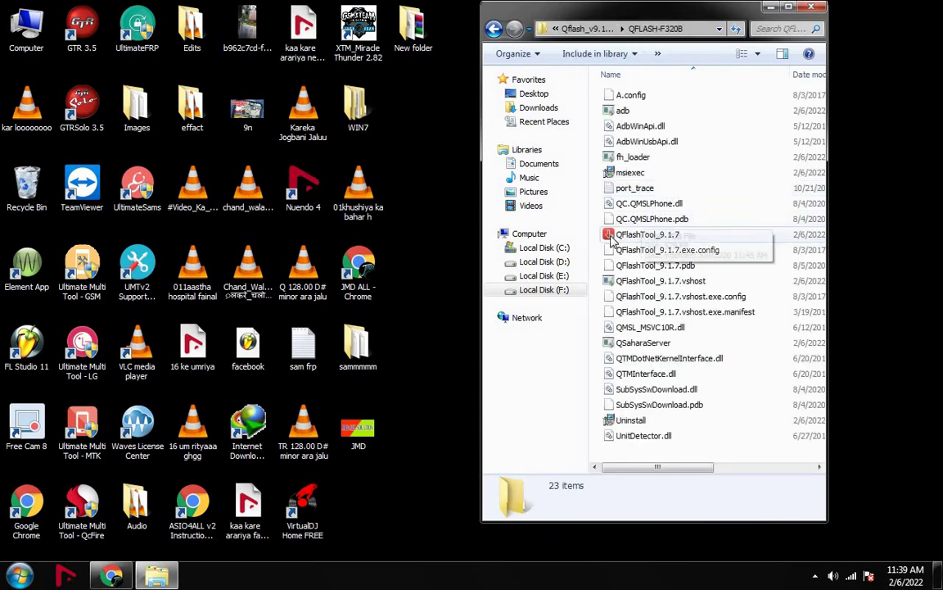
Run the QFlashTool_9.1.7 application from the QFLASH-F320B folder as administrator
left_click(611, 236)
right_click(628, 234)
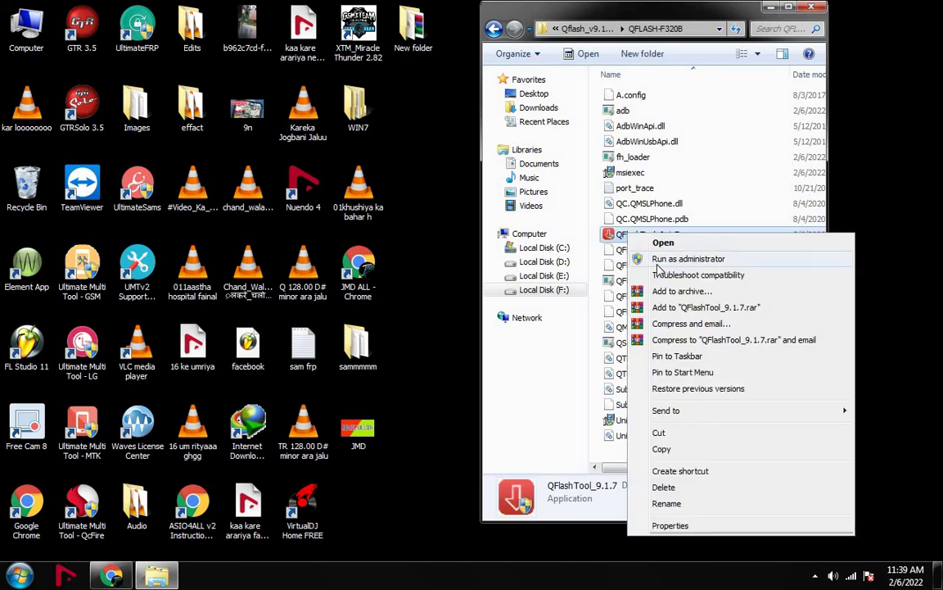
left_click(657, 264)
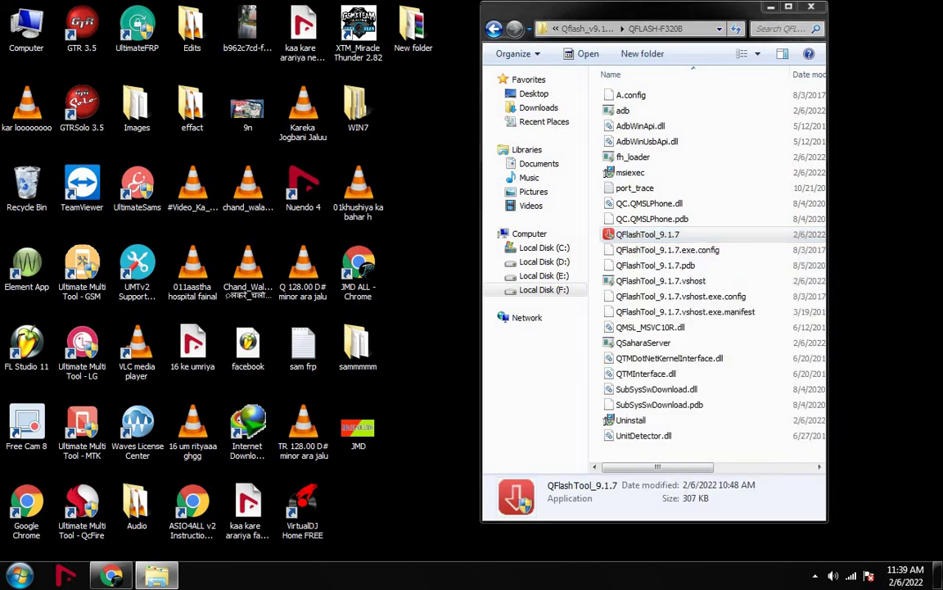